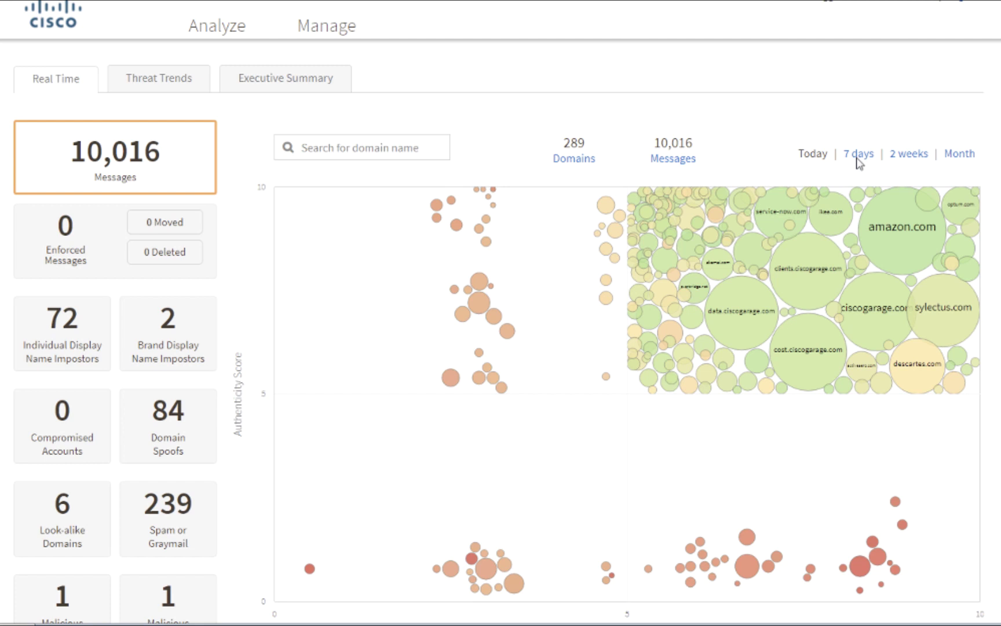
Show the last 7 days on the Real Time dashboard and zoom into the upper-right domain cluster
{"action": "left_click", "coordinate": [857, 157]}
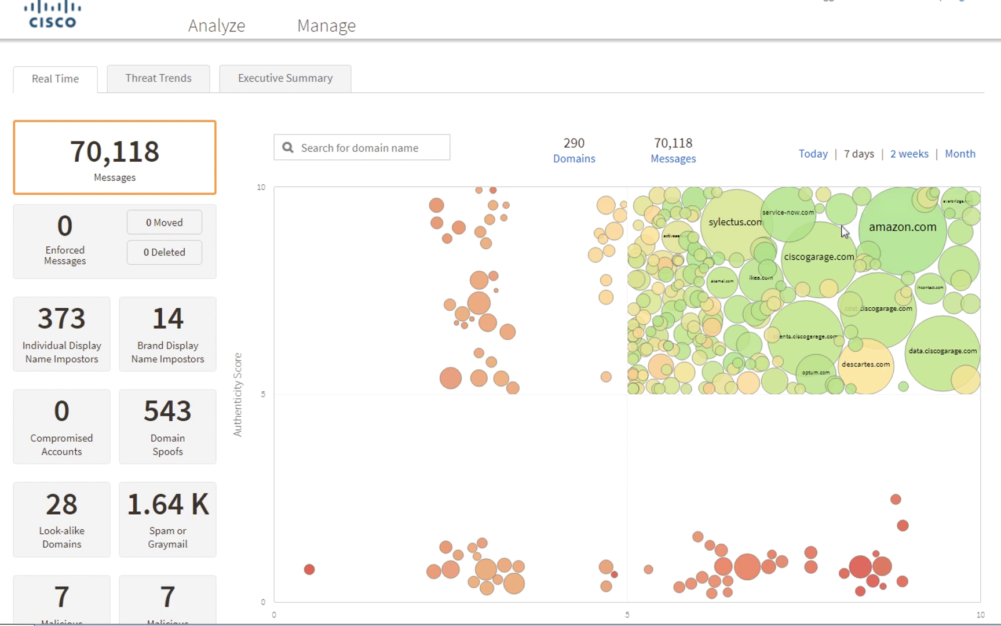
{"action": "mouse_move", "coordinate": [857, 236]}
{"action": "left_click", "coordinate": [855, 233]}
{"action": "mouse_move", "coordinate": [783, 265]}
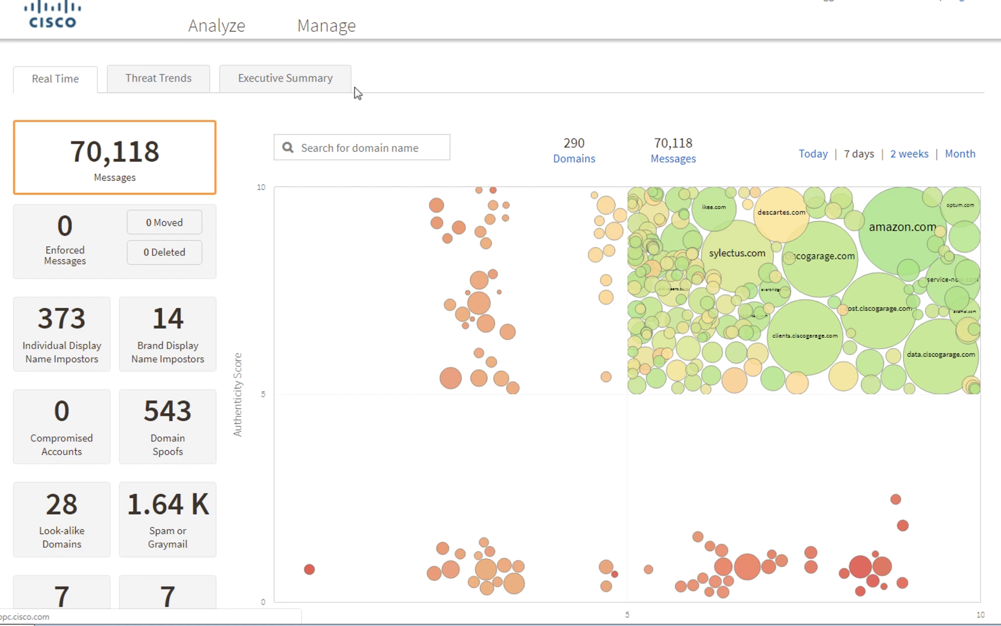
Copy the Cisco SEG provisioning key from the Sensors page's installer options
{"action": "left_click", "coordinate": [340, 36]}
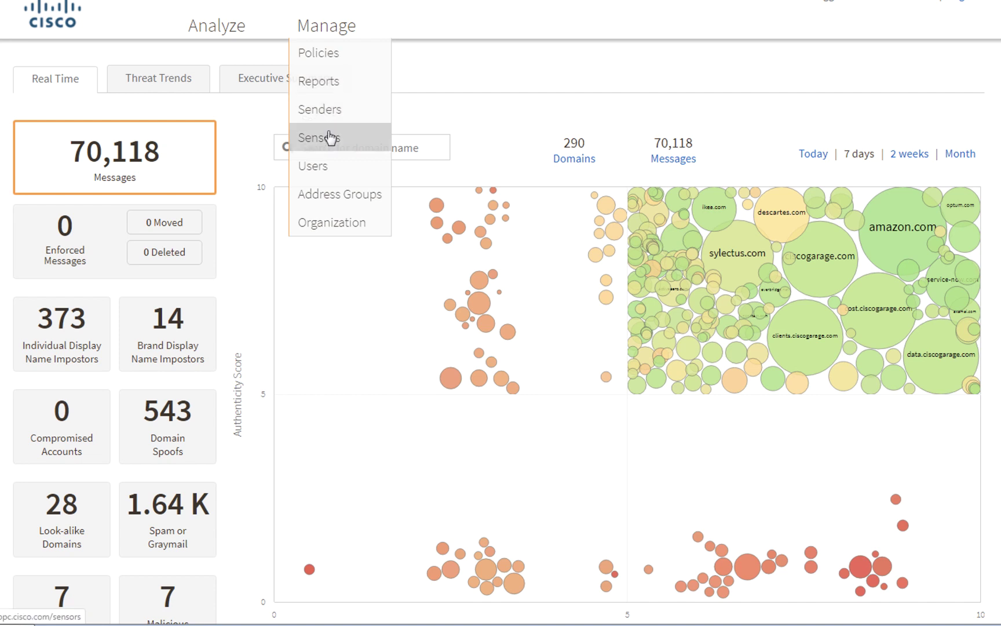
{"action": "left_click", "coordinate": [330, 138]}
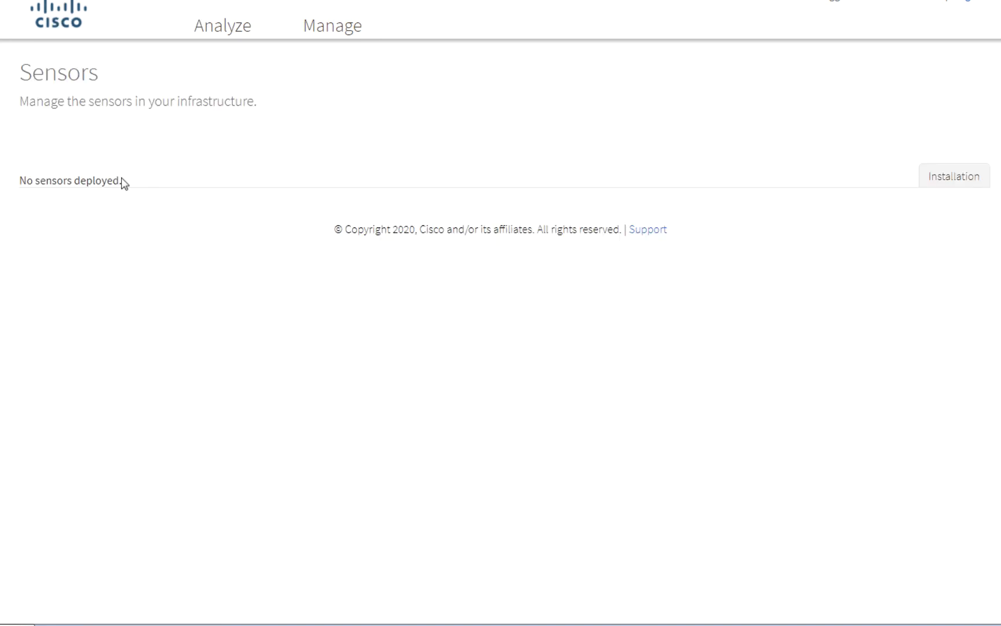
{"action": "left_click", "coordinate": [948, 179]}
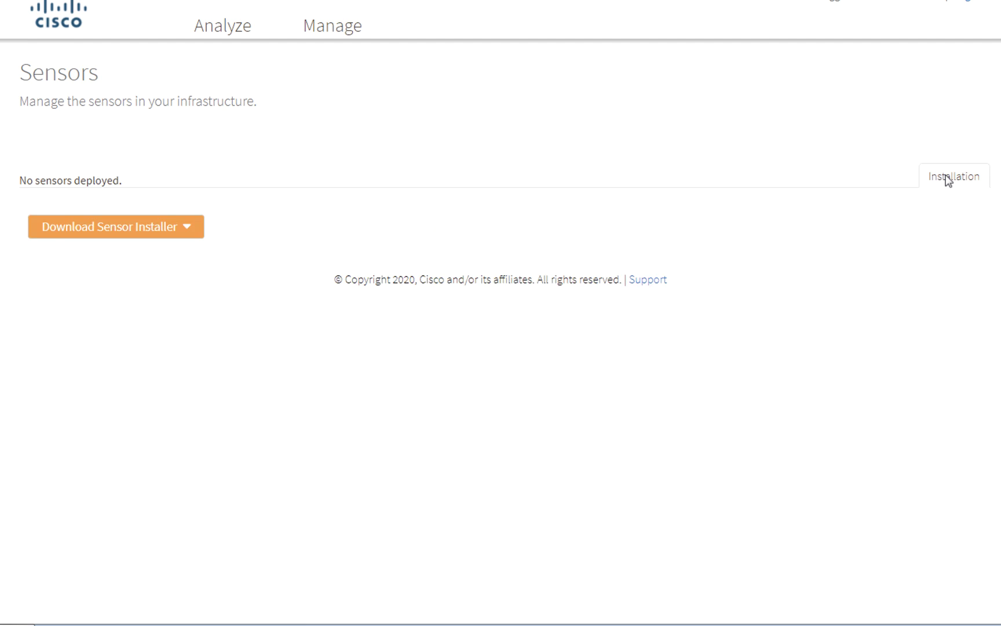
{"action": "left_click", "coordinate": [190, 235]}
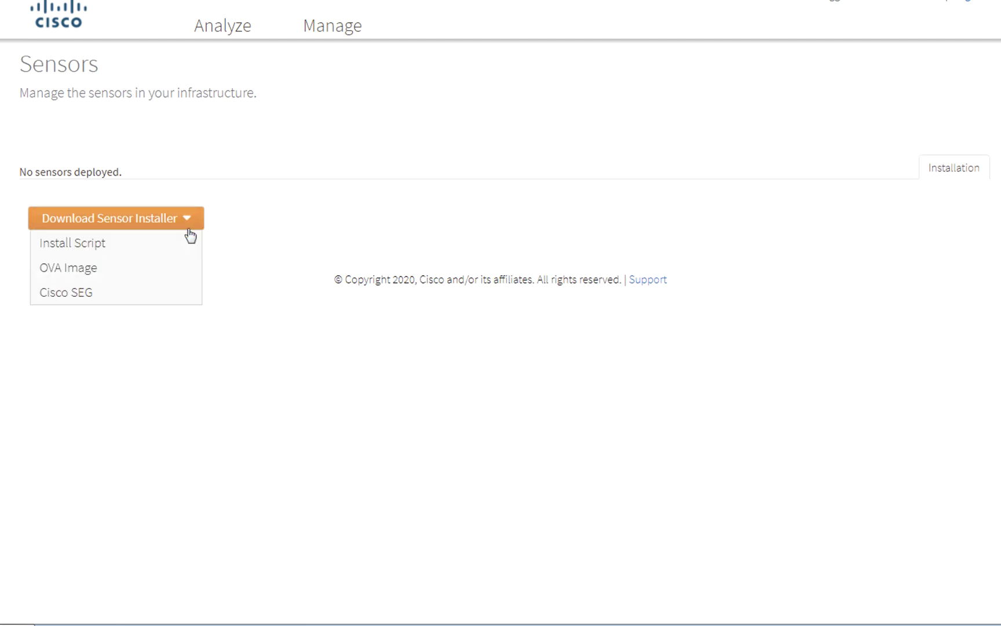
{"action": "left_click", "coordinate": [115, 295]}
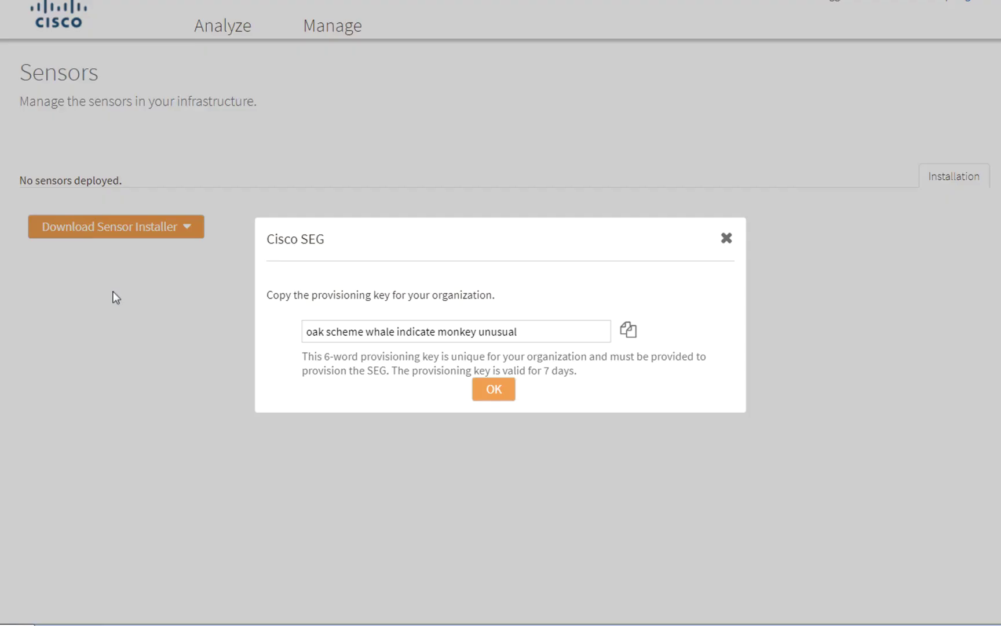
{"action": "left_click", "coordinate": [628, 330]}
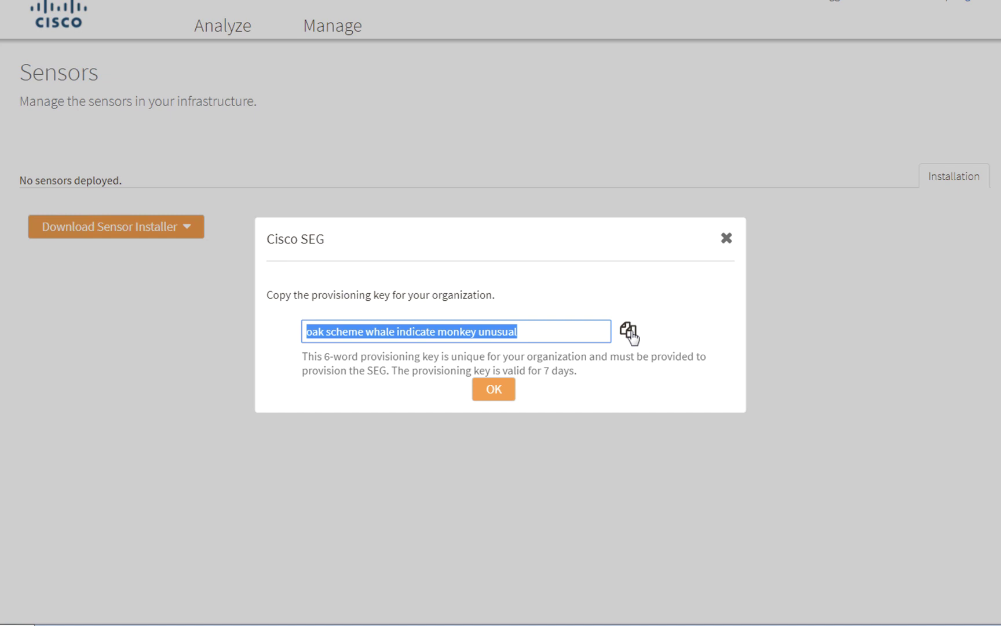
Register the appliance with Advanced Phishing Protection for AMERICA, using the pasted provisioning key as passphrase
{"action": "left_click", "coordinate": [498, 391]}
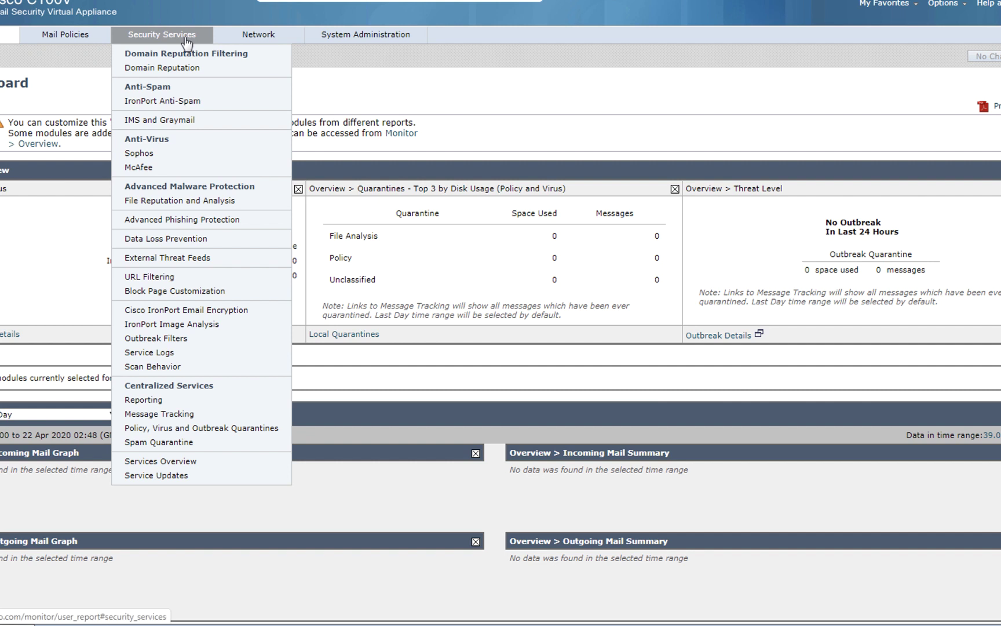
{"action": "left_click", "coordinate": [181, 220]}
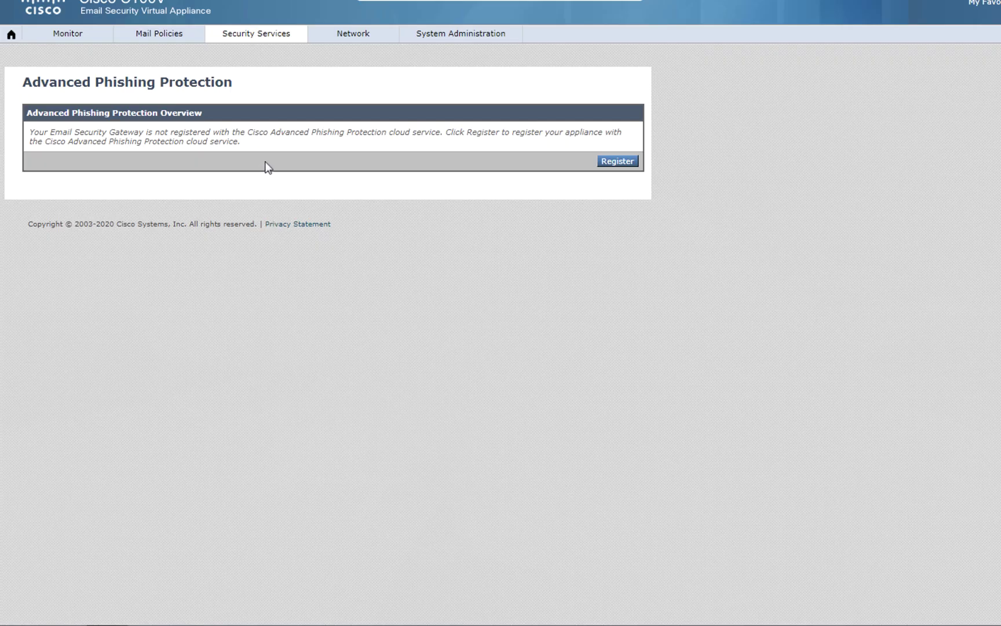
{"action": "left_click", "coordinate": [618, 162]}
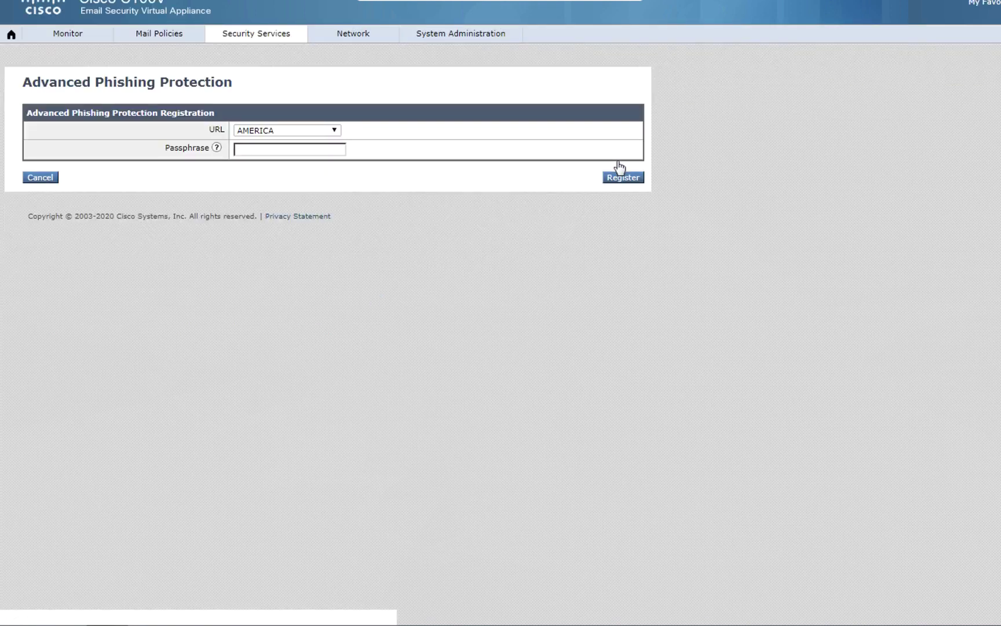
{"action": "left_click", "coordinate": [319, 149]}
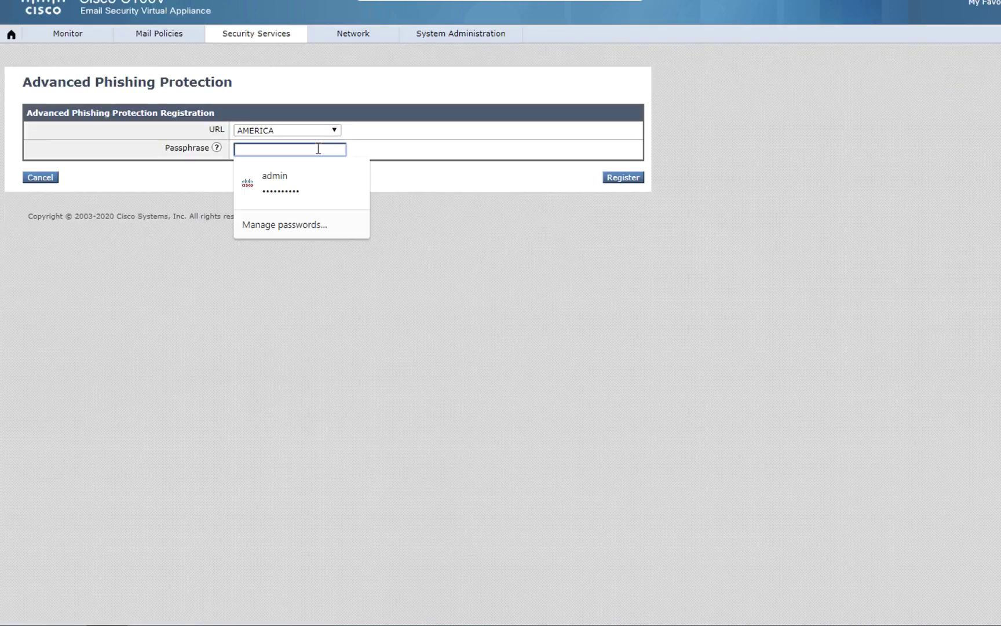
{"action": "key", "text": "ctrl+v"}
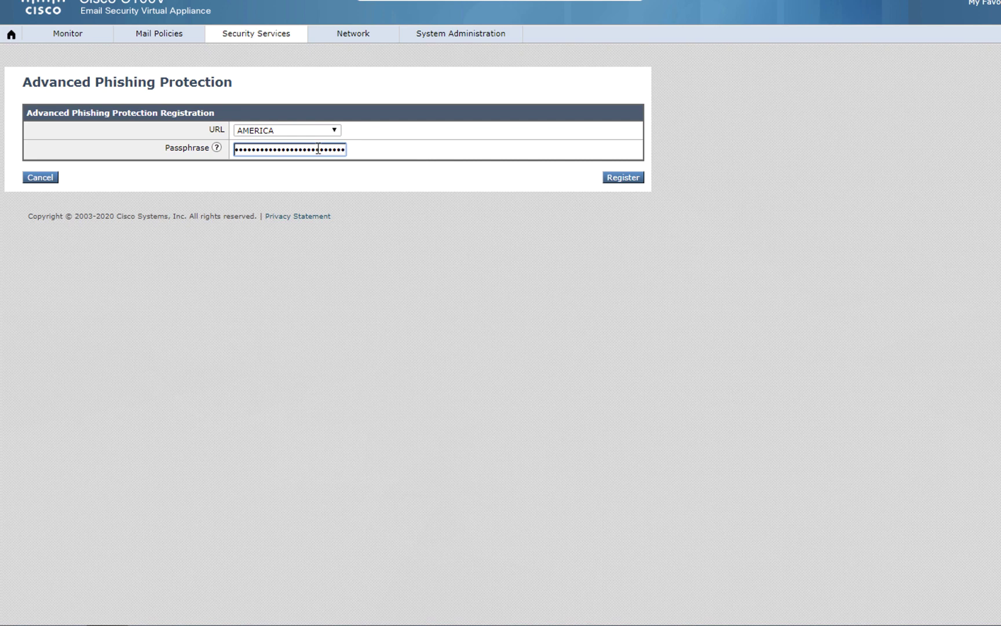
{"action": "left_click", "coordinate": [620, 179]}
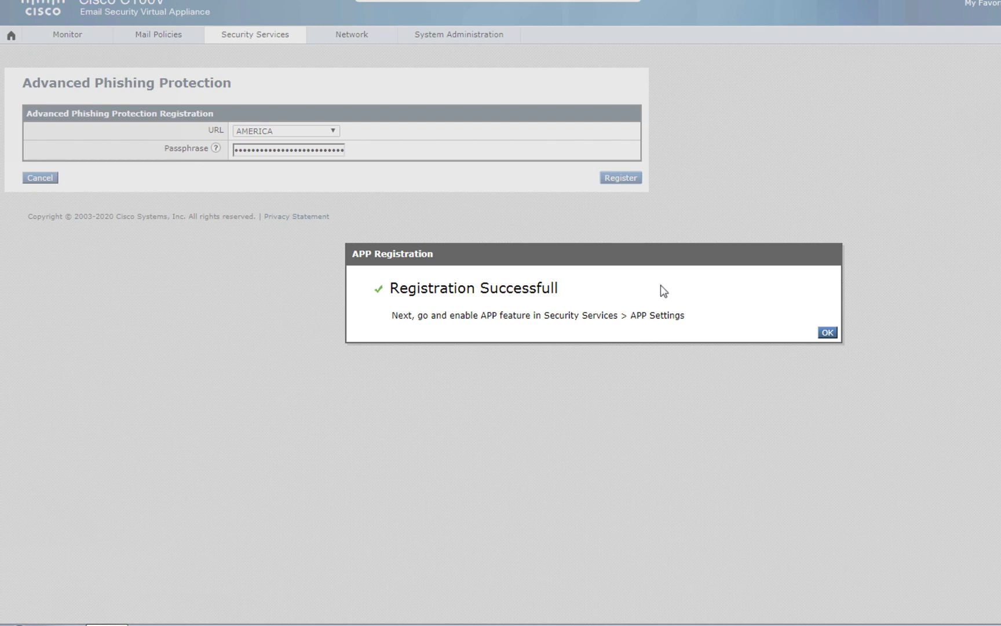
Enable Advanced Phishing Protection on the appliance and commit the change
{"action": "left_click", "coordinate": [827, 334]}
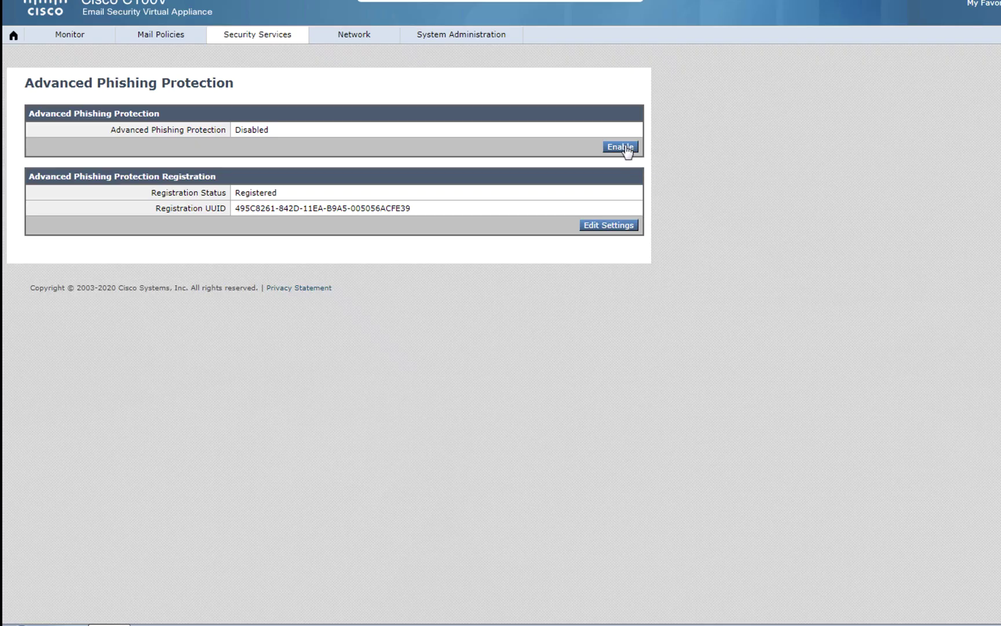
{"action": "left_click", "coordinate": [621, 147]}
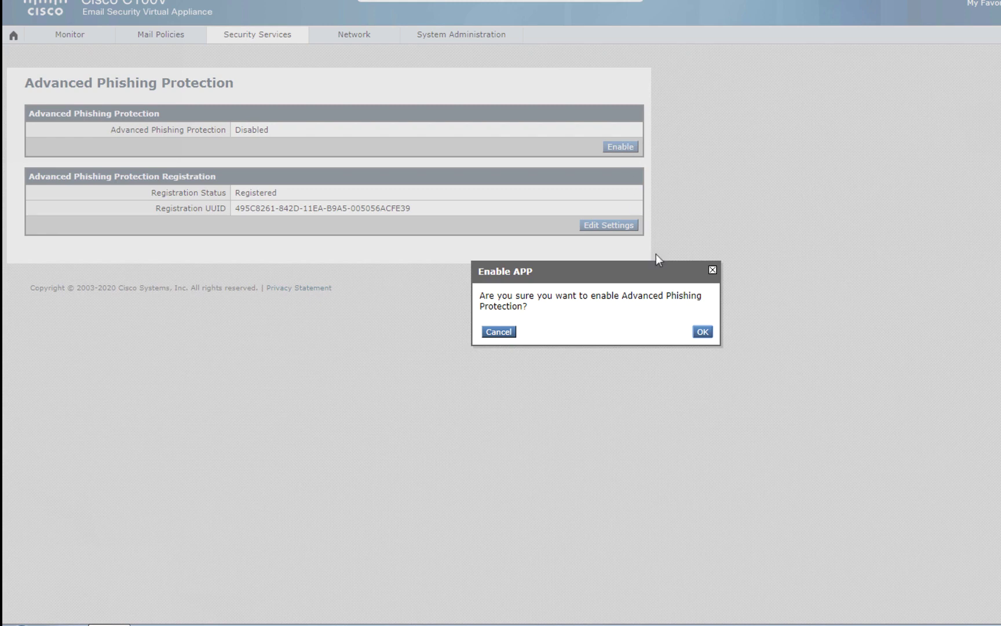
{"action": "left_click", "coordinate": [703, 333]}
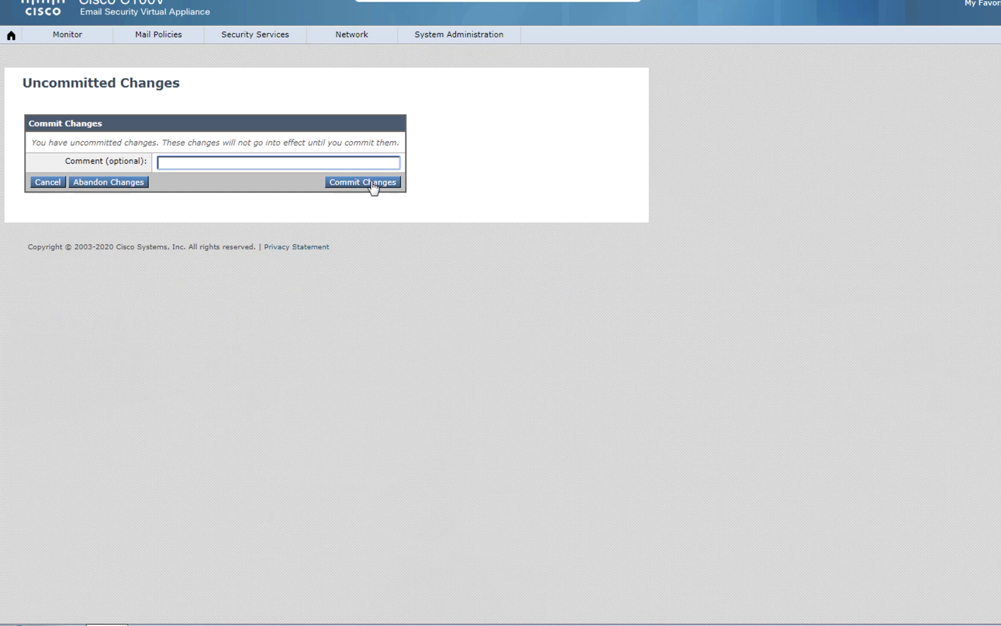
{"action": "left_click", "coordinate": [371, 182]}
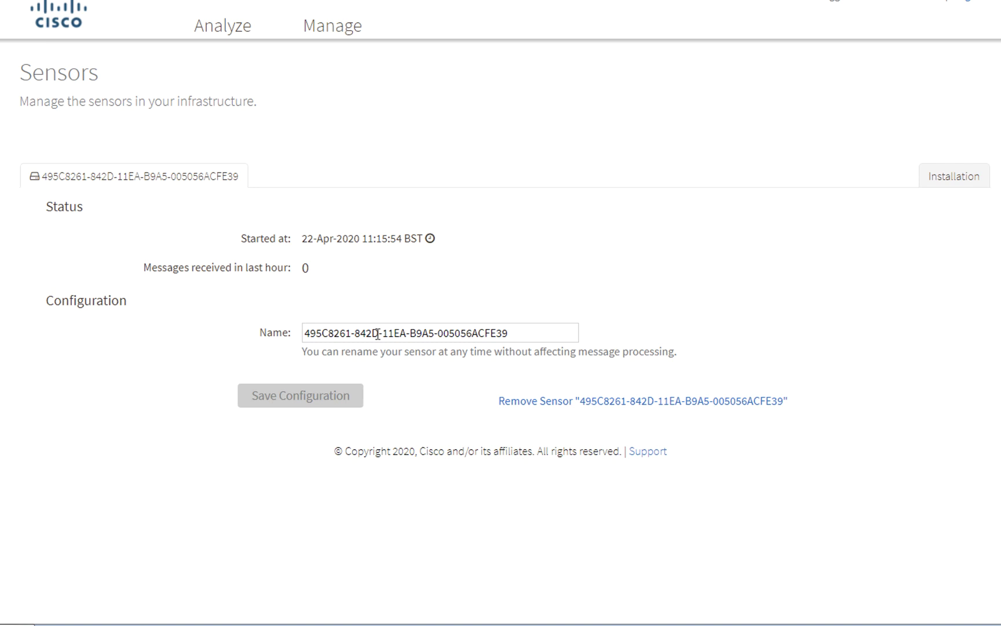
Rename the registered sensor to MyESAsensor and save its configuration
{"action": "triple_click", "coordinate": [378, 334]}
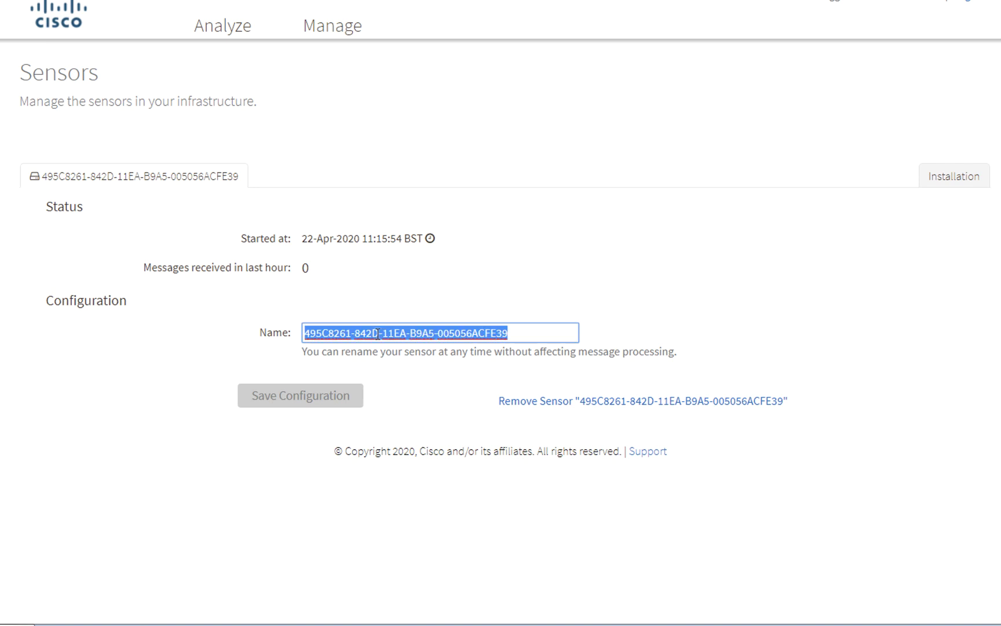
{"action": "key", "text": "ctrl+v"}
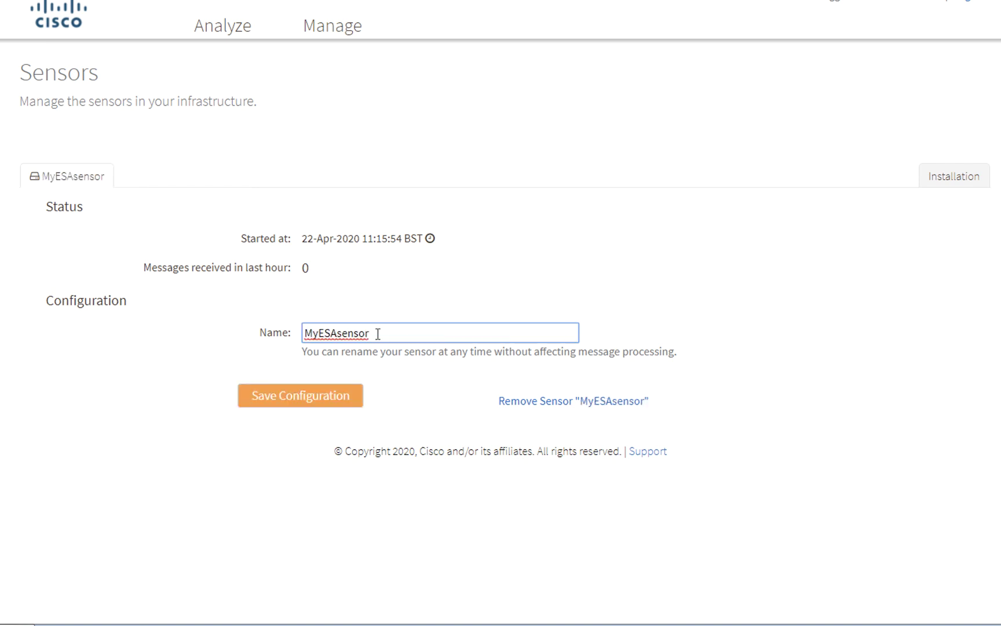
{"action": "left_click", "coordinate": [293, 402]}
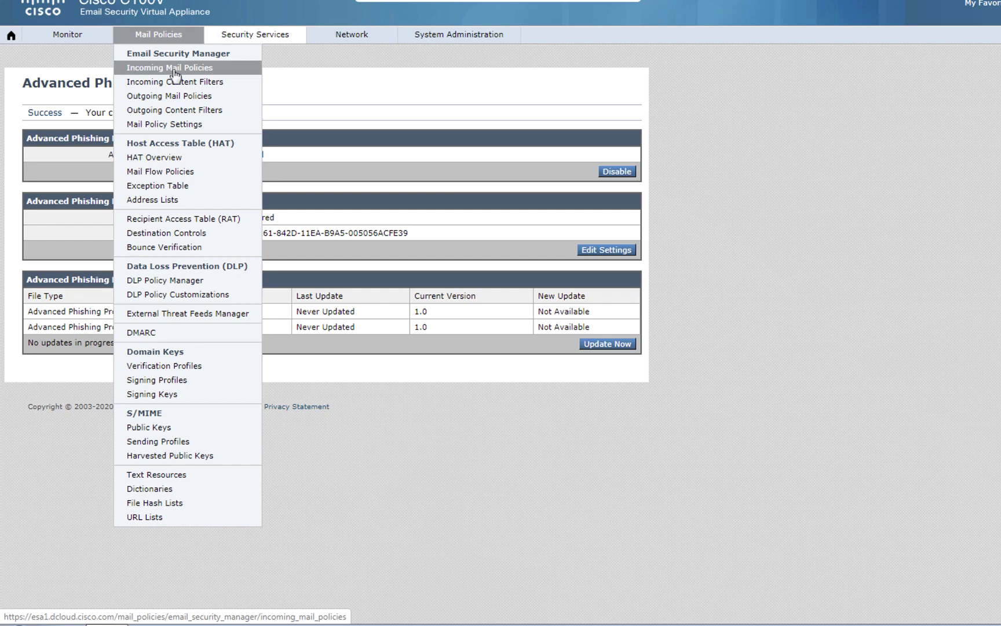
Turn on forwarding for the incoming Default Policy using Enable (Customize Settings), then submit and commit
{"action": "left_click", "coordinate": [174, 67]}
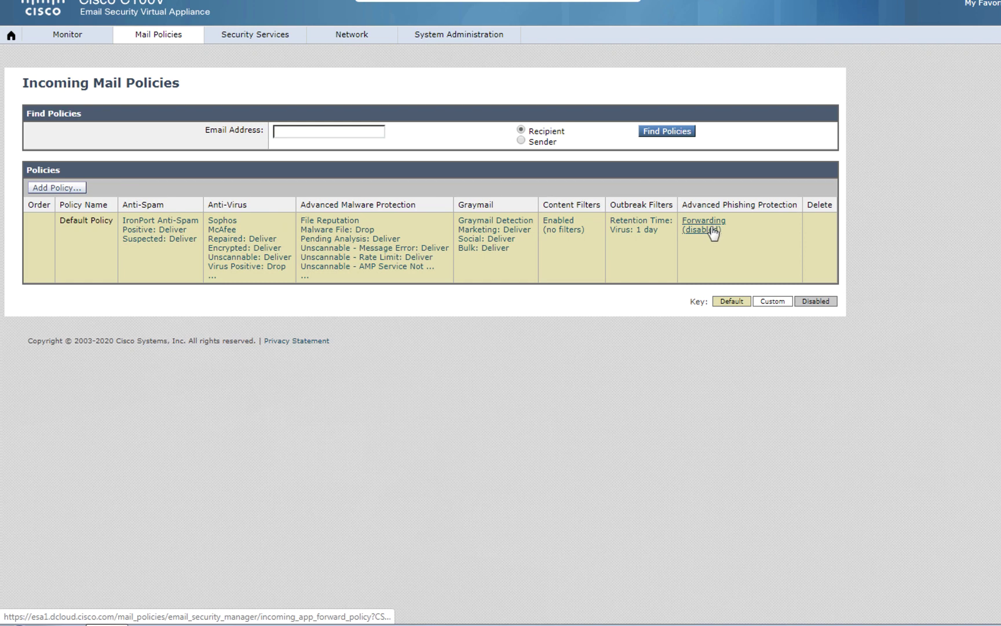
{"action": "left_click", "coordinate": [703, 230]}
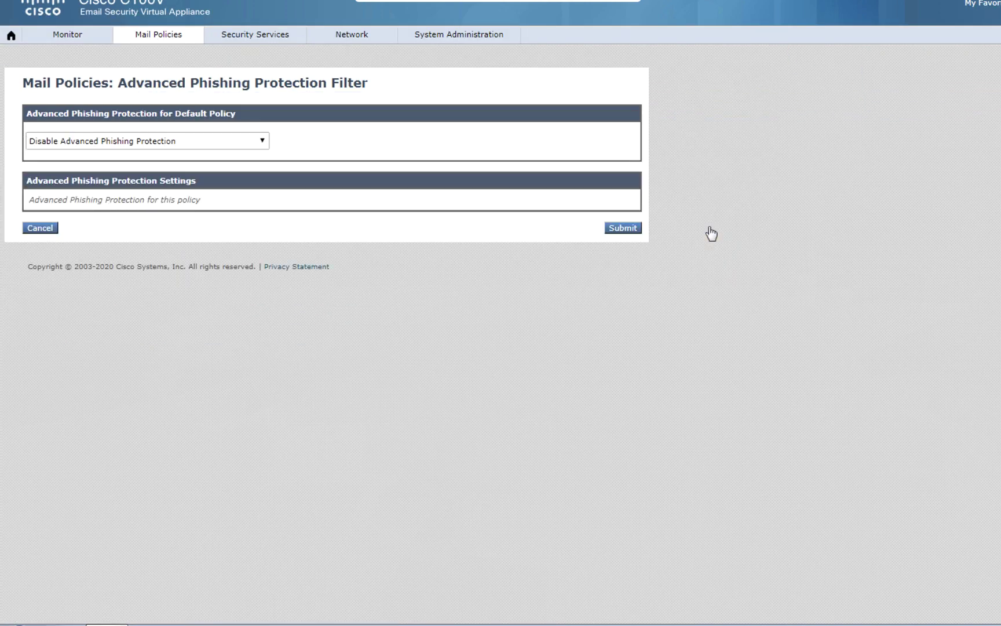
{"action": "left_click", "coordinate": [264, 142]}
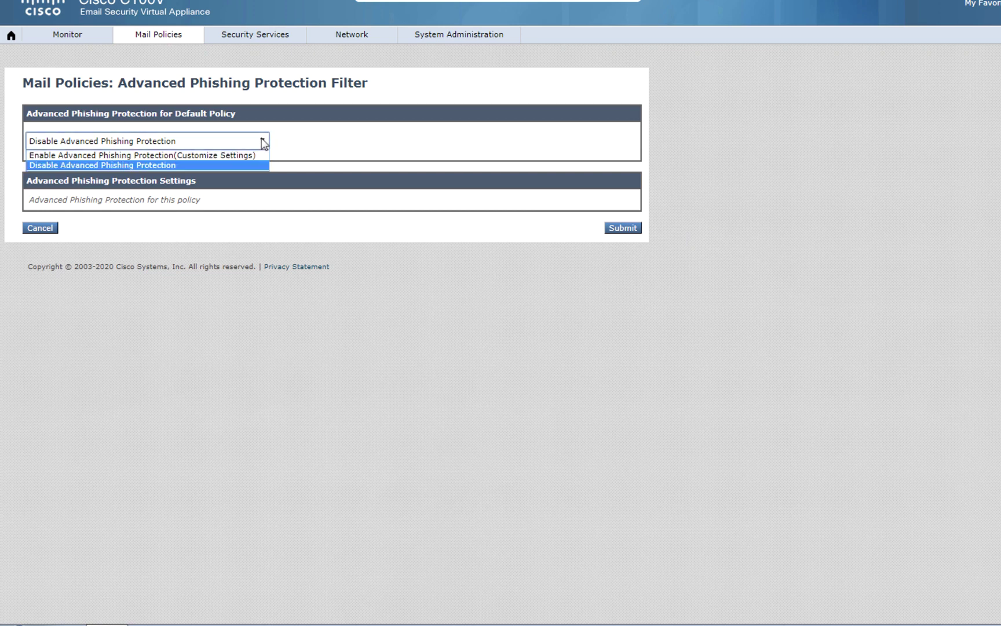
{"action": "left_click", "coordinate": [222, 156]}
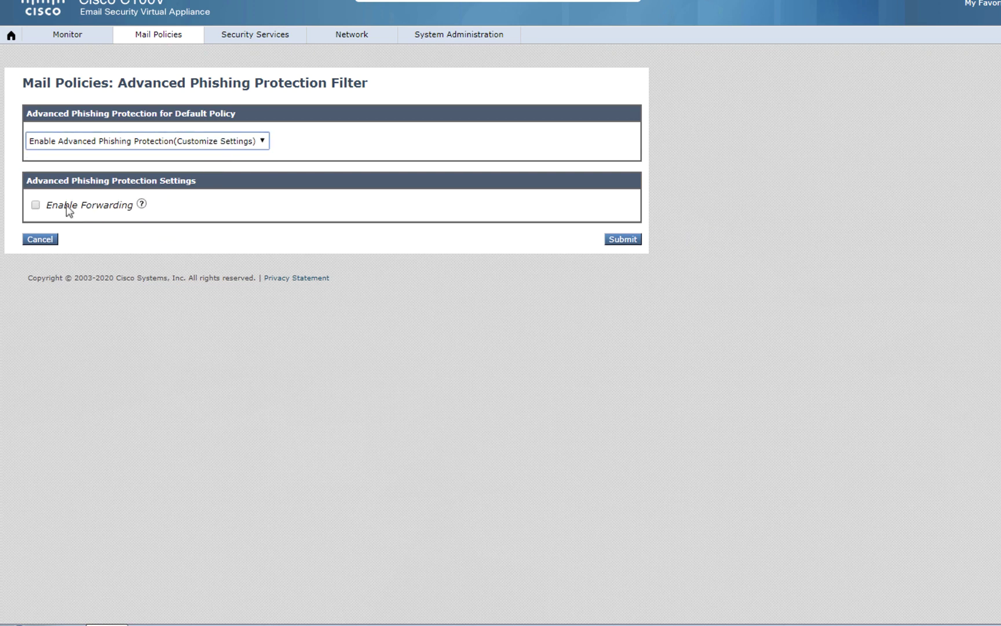
{"action": "left_click", "coordinate": [35, 204]}
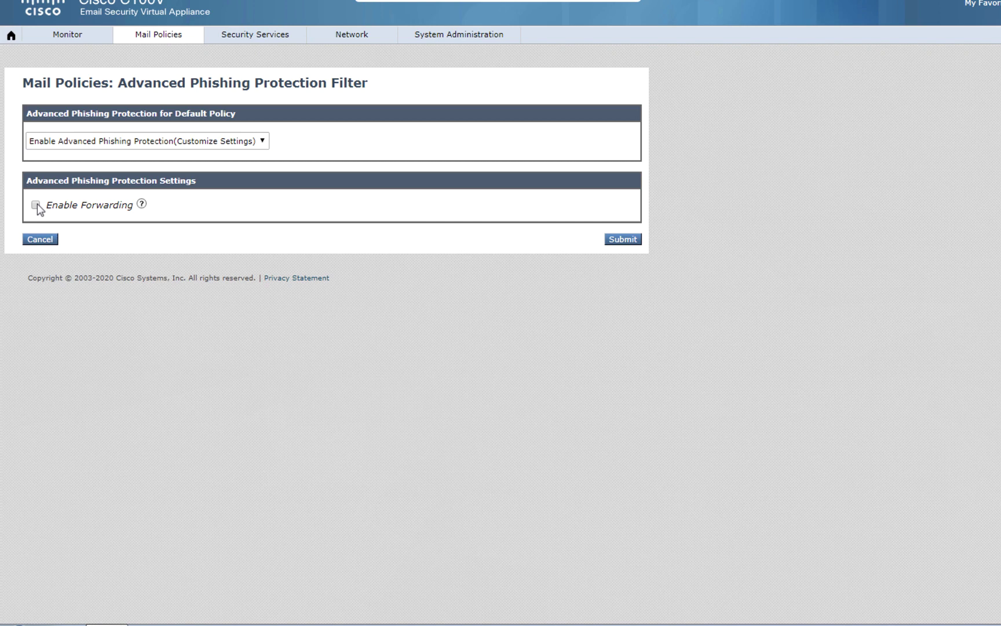
{"action": "left_click", "coordinate": [141, 205]}
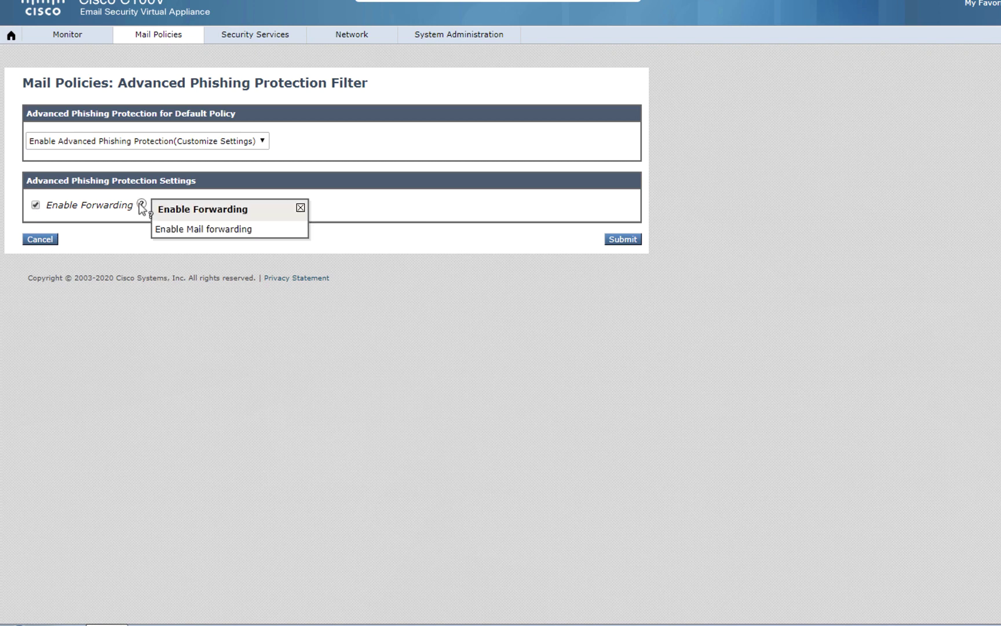
{"action": "left_click", "coordinate": [623, 239]}
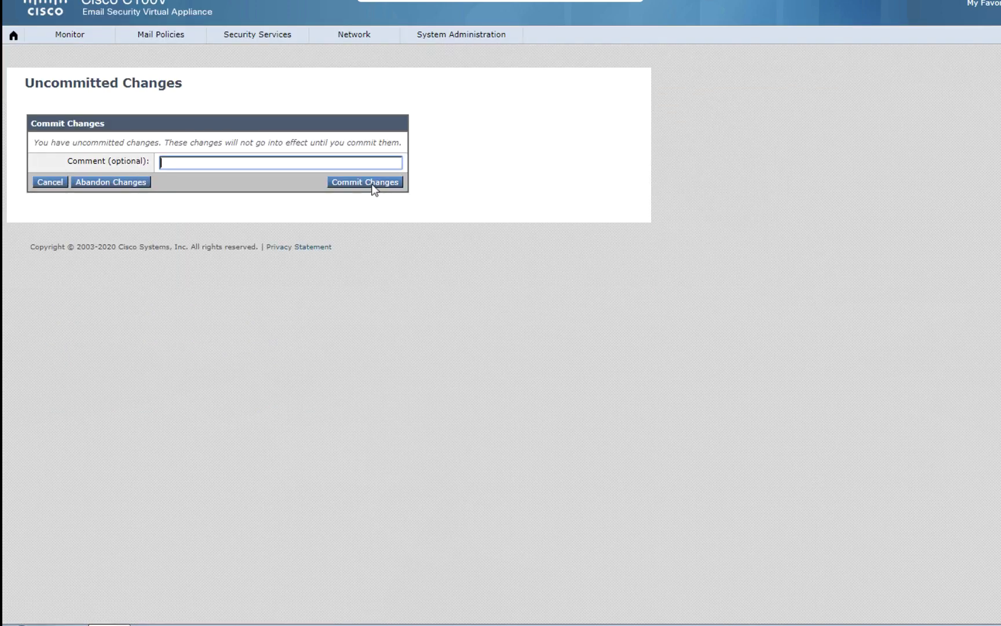
{"action": "left_click", "coordinate": [371, 182]}
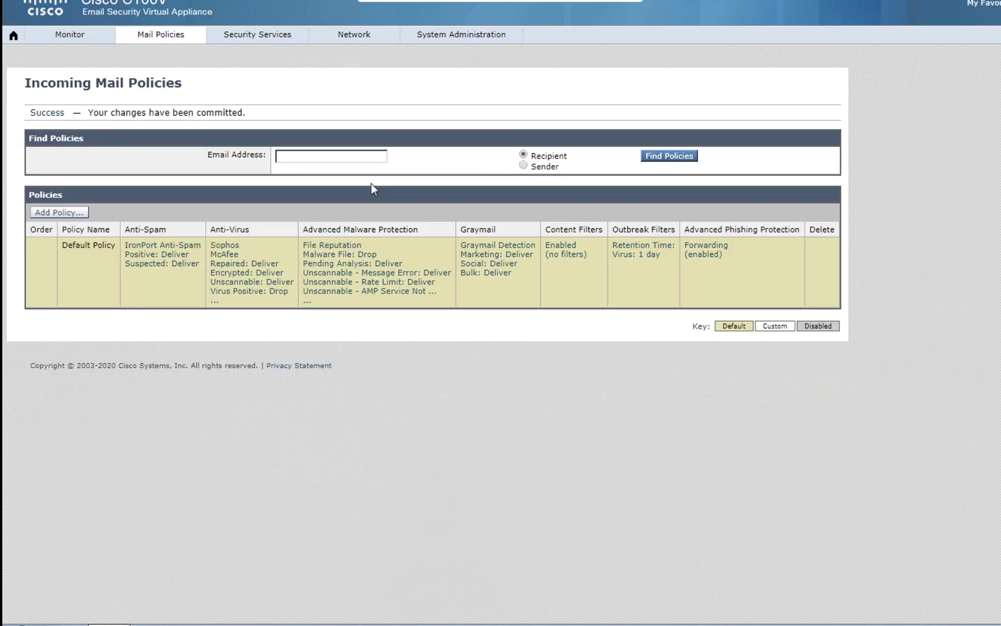
{"action": "mouse_move", "coordinate": [81, 38]}
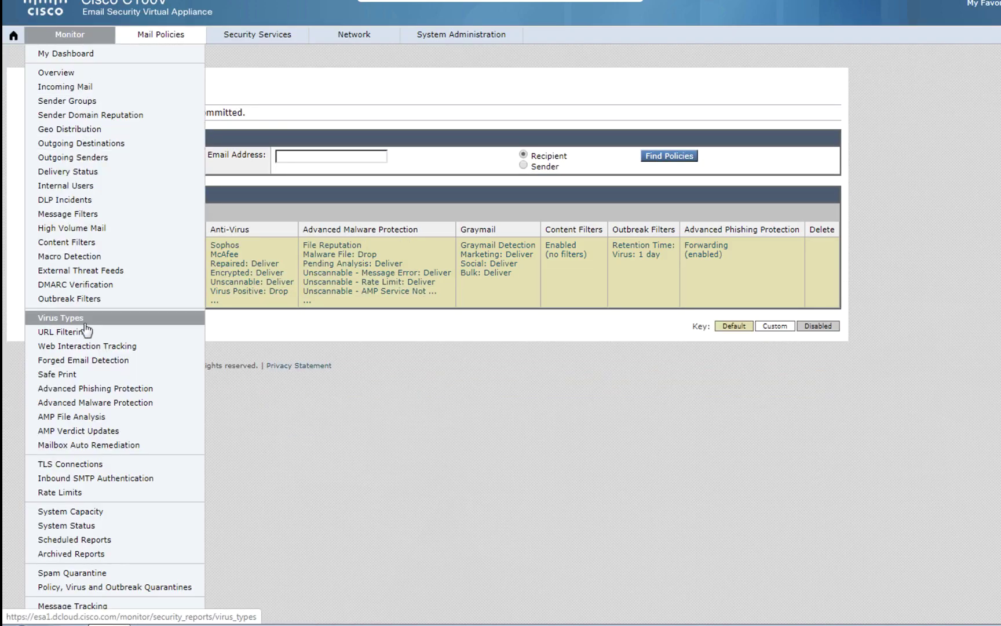
{"action": "left_click", "coordinate": [84, 388]}
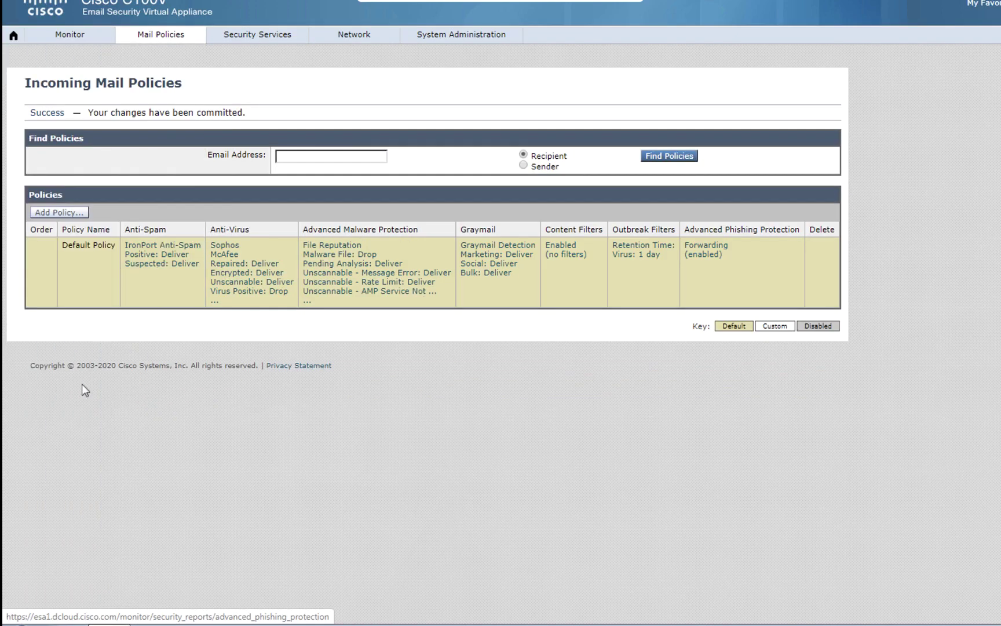
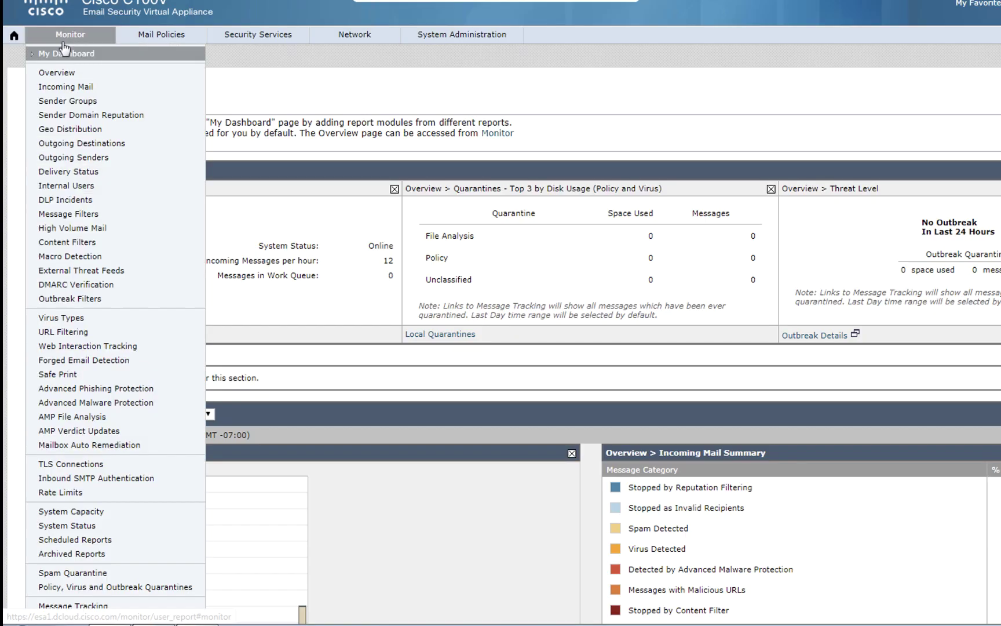
Search messages by the recipient's name, returning three messages from 22-Apr-2020
{"action": "left_click", "coordinate": [106, 389]}
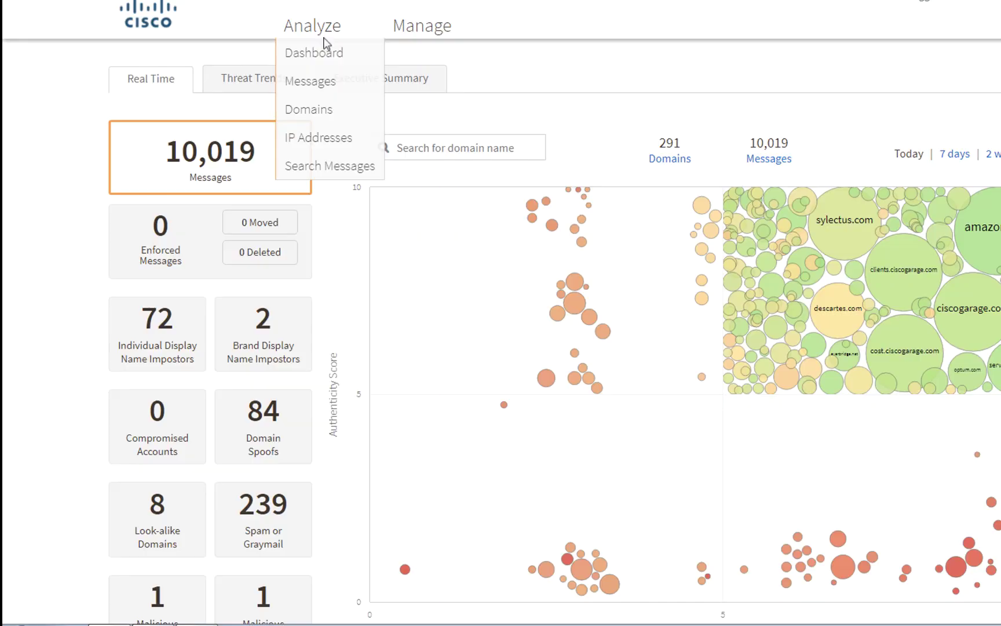
{"action": "left_click", "coordinate": [319, 172]}
{"action": "left_click", "coordinate": [316, 166]}
{"action": "type", "text": "alan"}
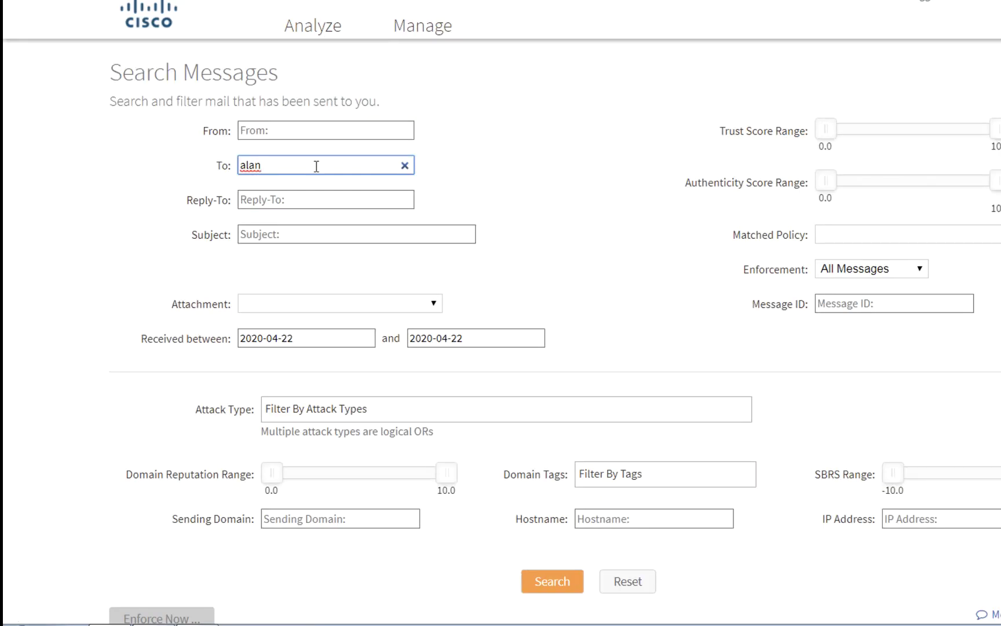
{"action": "left_click", "coordinate": [552, 581]}
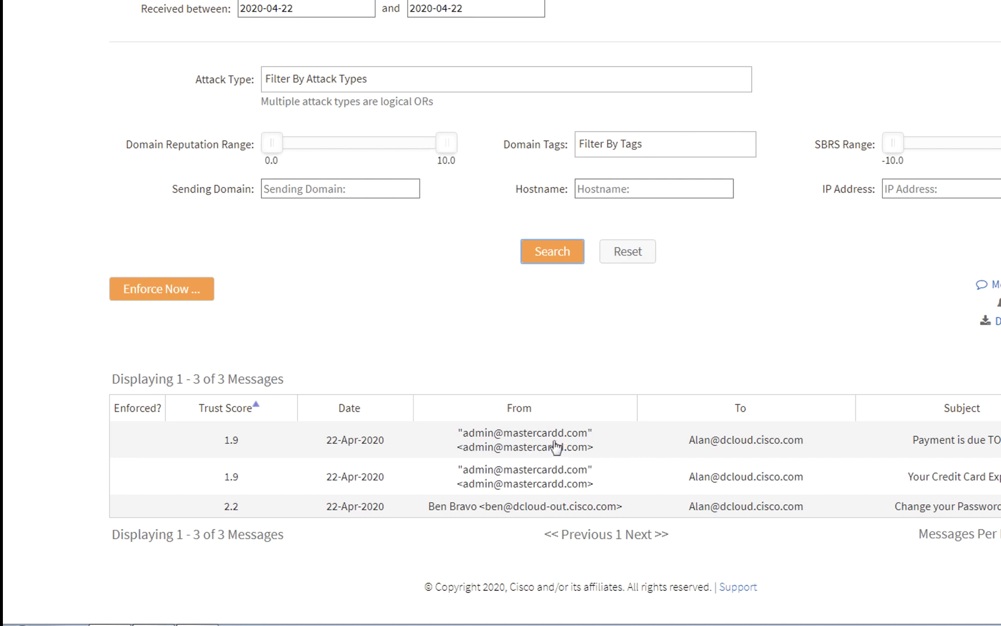
Open the first mastercardd.com message and review its look-alike impostor scoring explanation
{"action": "left_click", "coordinate": [536, 445]}
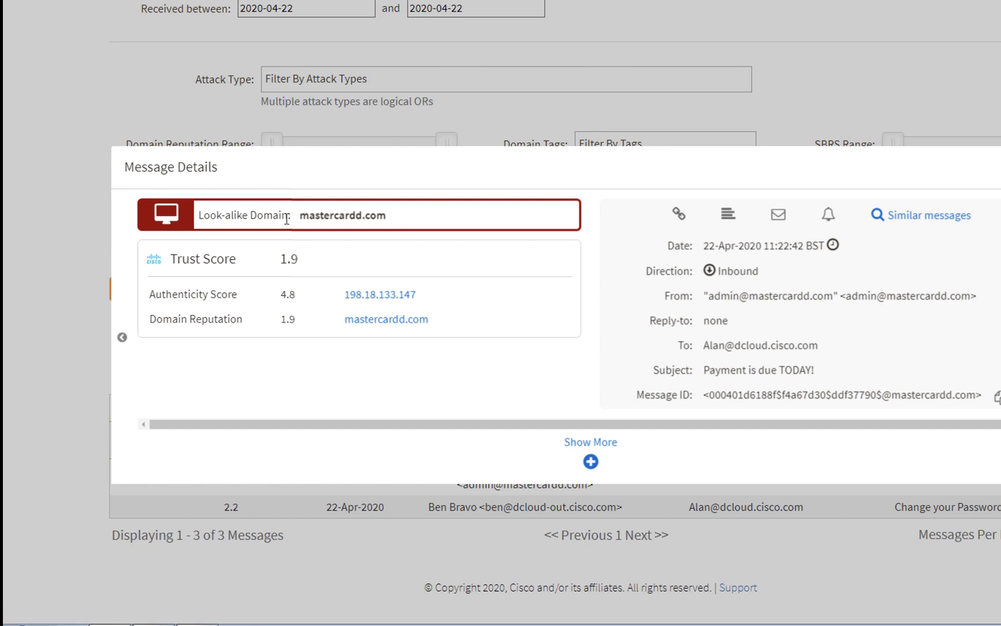
{"action": "left_click", "coordinate": [591, 462]}
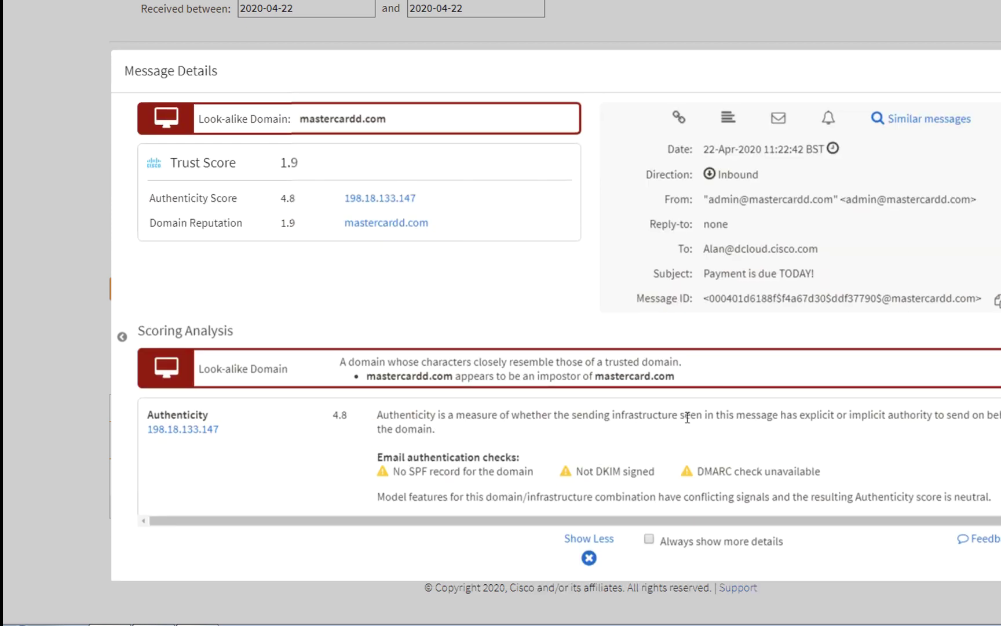
{"action": "scroll", "coordinate": [695, 417], "scroll_direction": "down", "scroll_amount": 1}
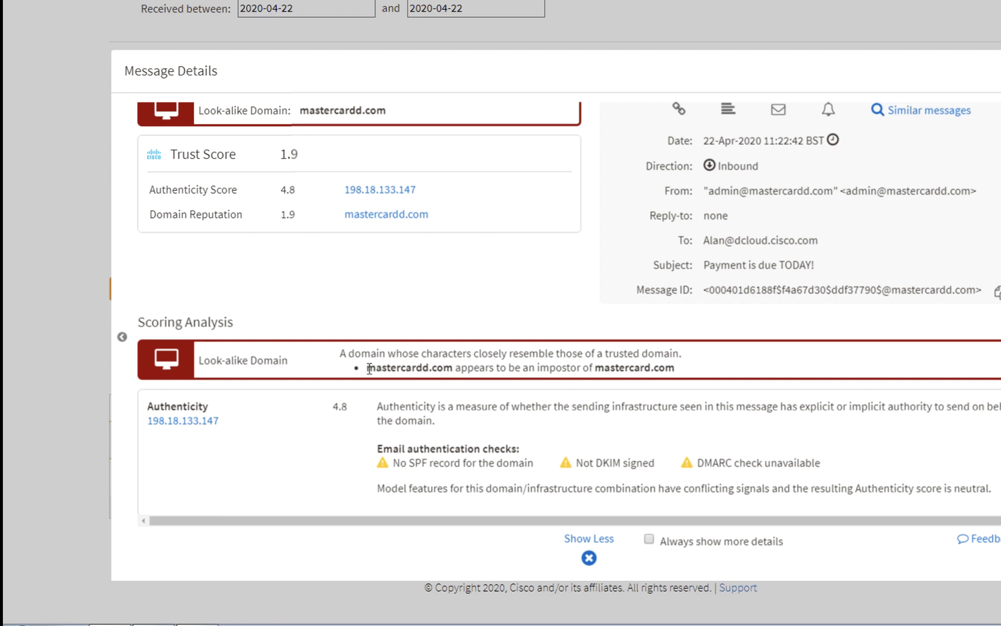
{"action": "left_click_drag", "start_coordinate": [368, 368], "coordinate": [685, 375]}
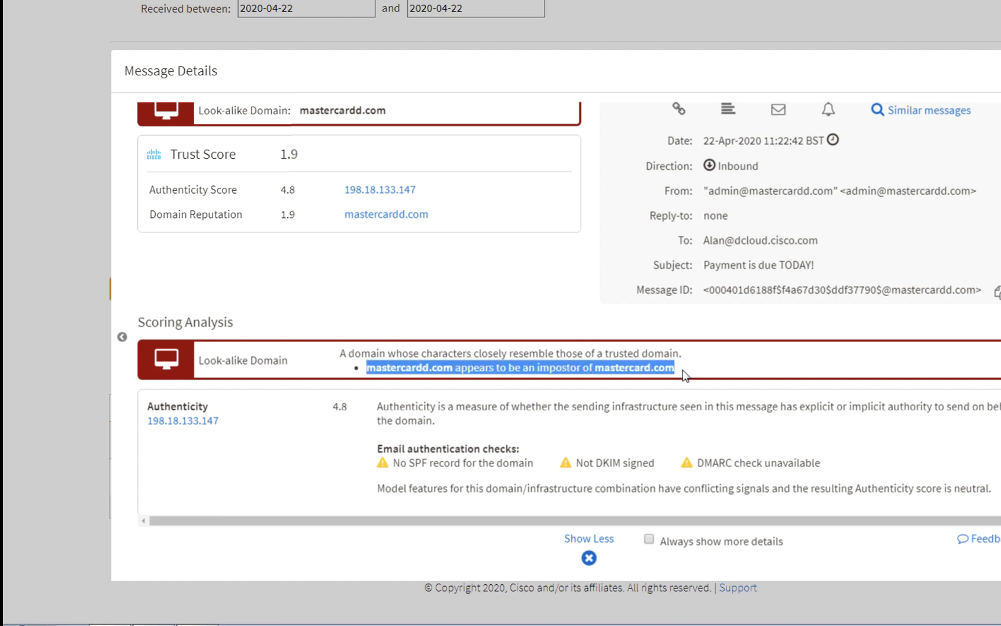
{"action": "left_click", "coordinate": [747, 440]}
Review the MAIL FROM mismatch warning, then view the message's raw Received headers
{"action": "scroll", "coordinate": [747, 440], "scroll_direction": "down", "scroll_amount": 1}
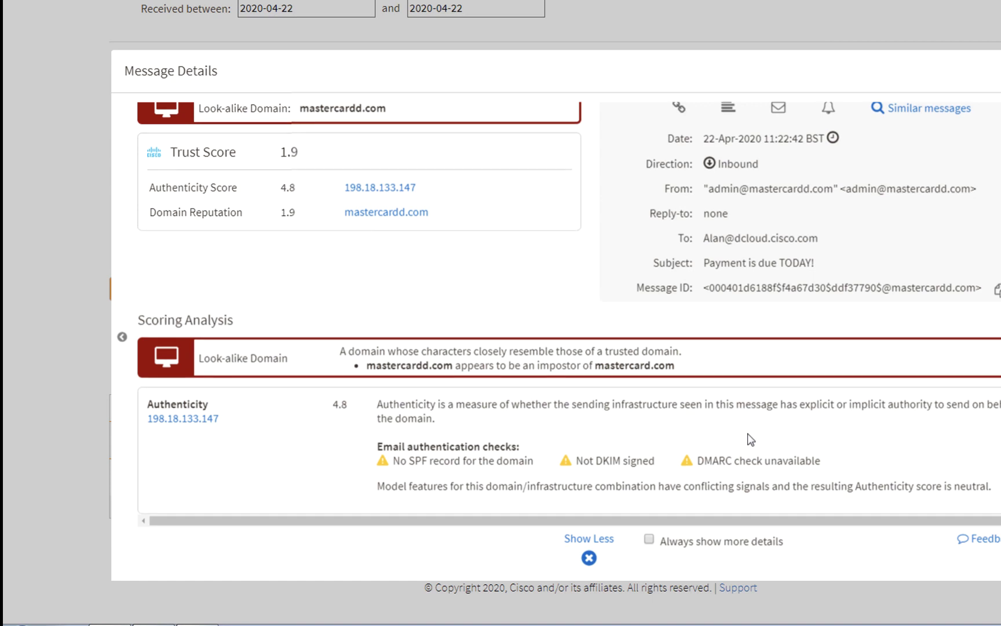
{"action": "scroll", "coordinate": [747, 440], "scroll_direction": "down", "scroll_amount": 4}
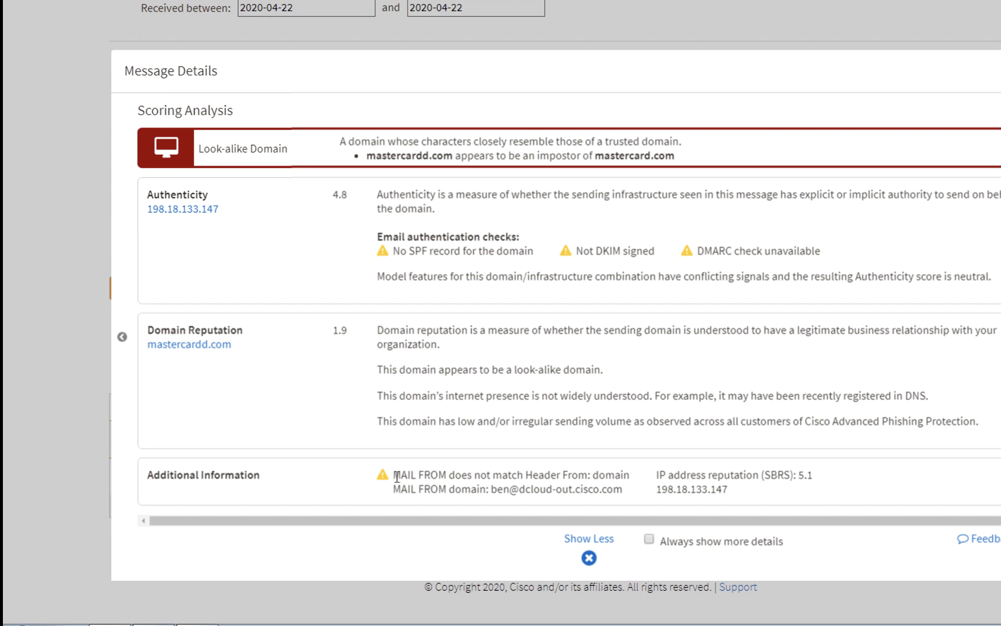
{"action": "left_click_drag", "start_coordinate": [396, 475], "coordinate": [639, 481]}
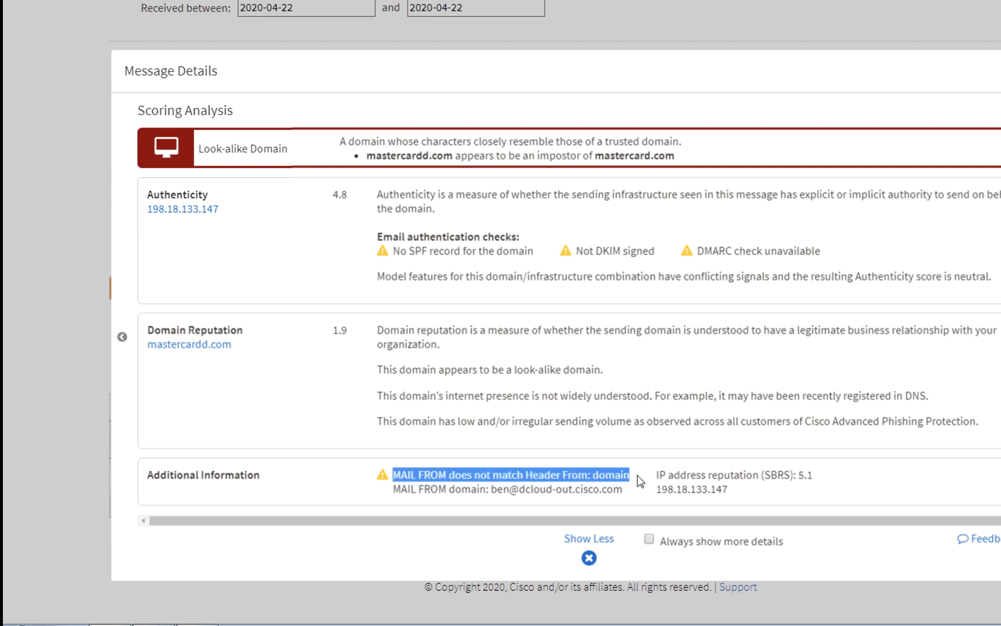
{"action": "left_click", "coordinate": [896, 496]}
{"action": "scroll", "coordinate": [896, 496], "scroll_direction": "up", "scroll_amount": 4}
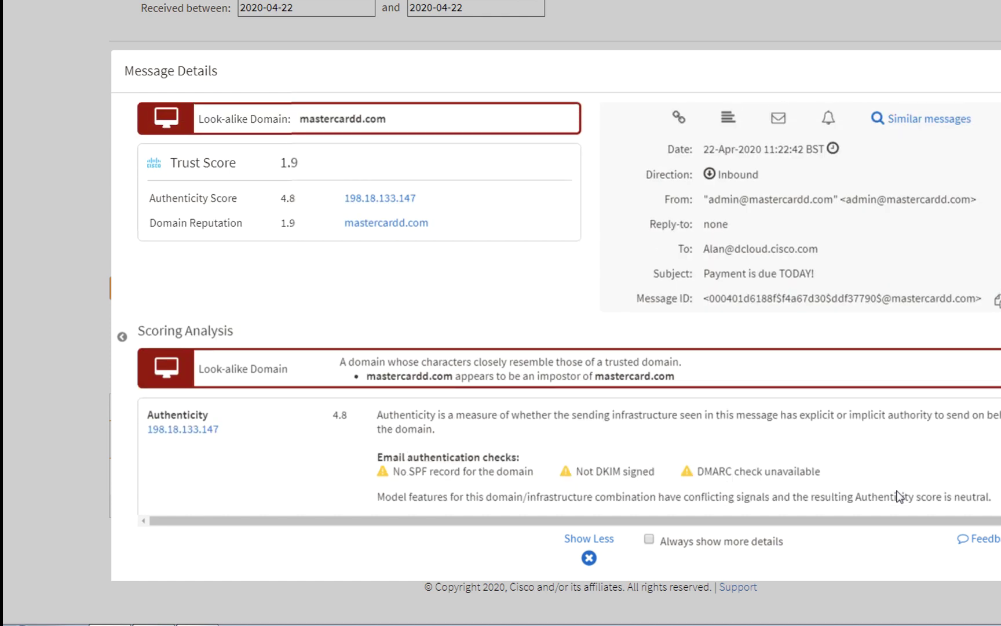
{"action": "left_click", "coordinate": [728, 119]}
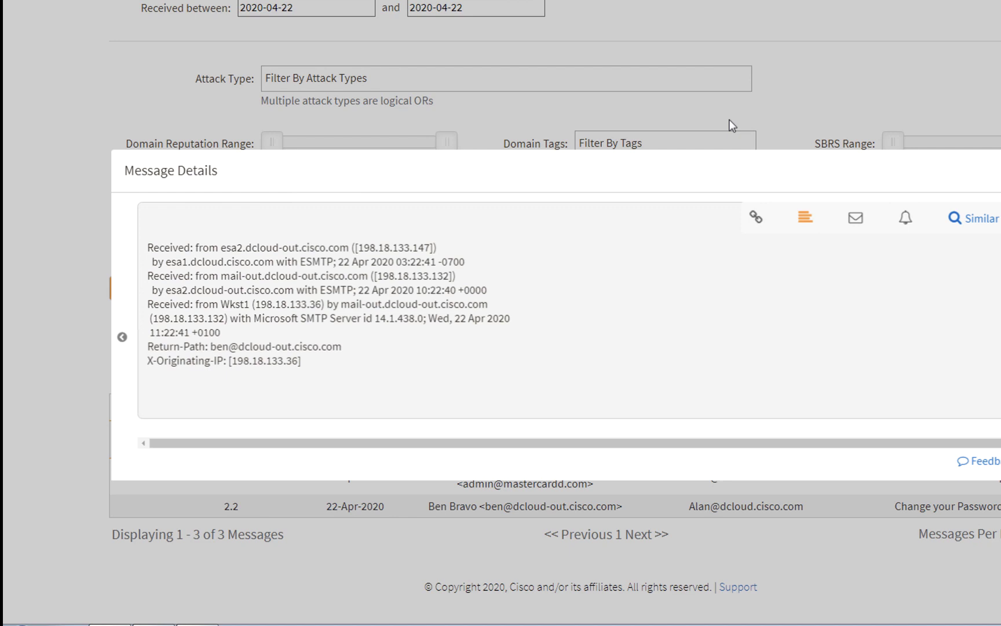
{"action": "left_click", "coordinate": [729, 120]}
Open the trust-score 2.2 Change your Password message and read its Domain Spoof scoring analysis
{"action": "left_click", "coordinate": [532, 504]}
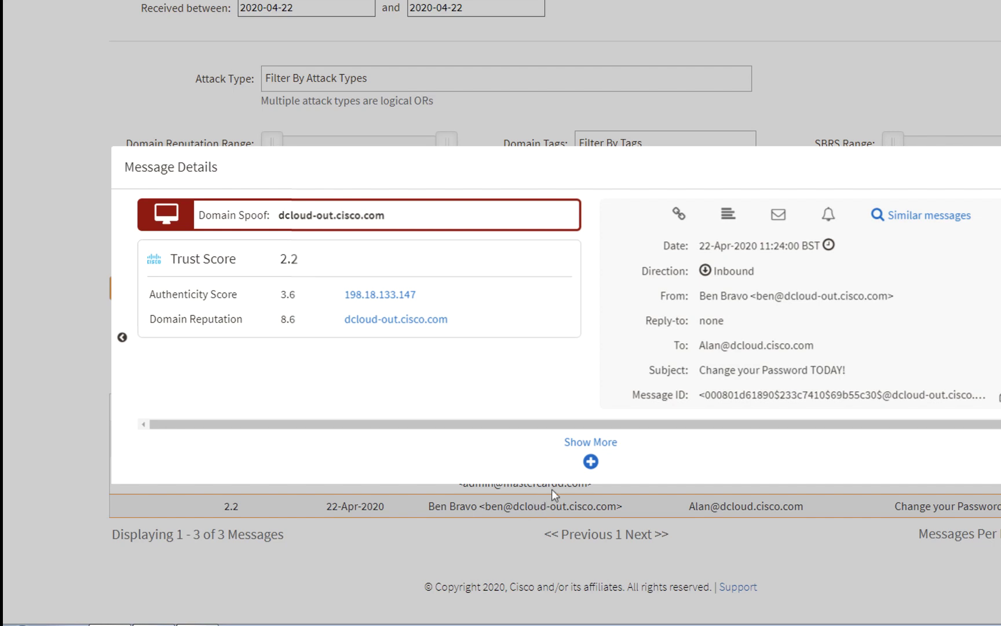
{"action": "left_click", "coordinate": [590, 463]}
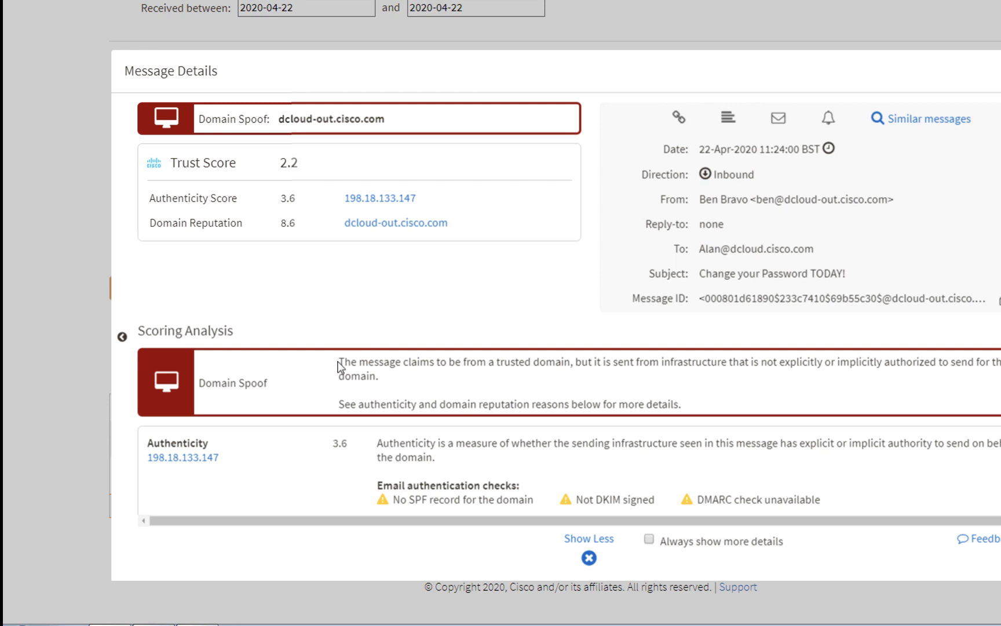
{"action": "left_click_drag", "start_coordinate": [338, 360], "coordinate": [684, 408]}
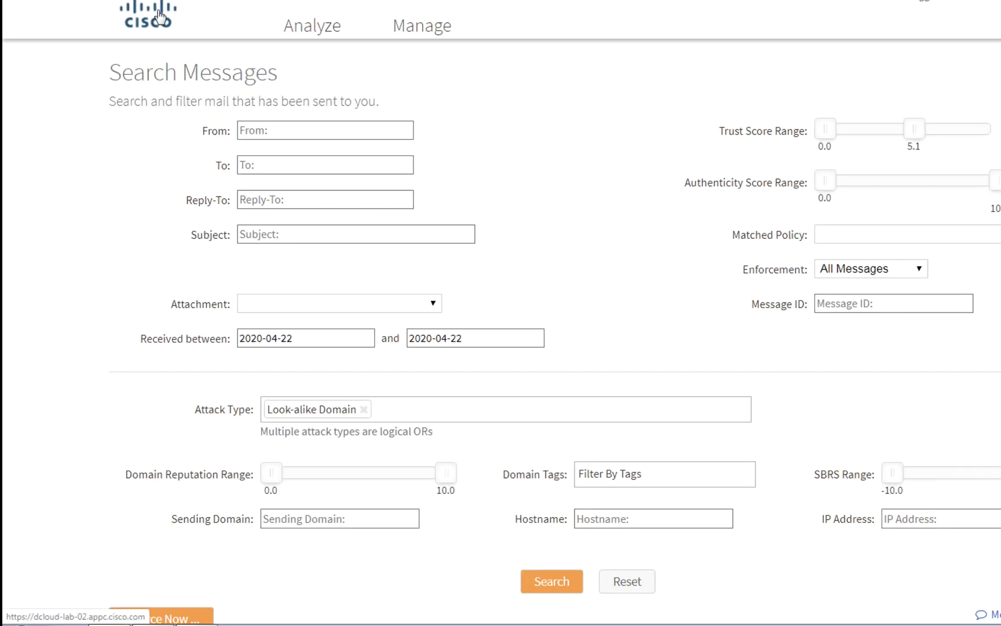
Go to Threat Trends and scroll through the 7-day Messages, Attacks and Top Policies charts
{"action": "left_click", "coordinate": [162, 20]}
{"action": "left_click", "coordinate": [235, 83]}
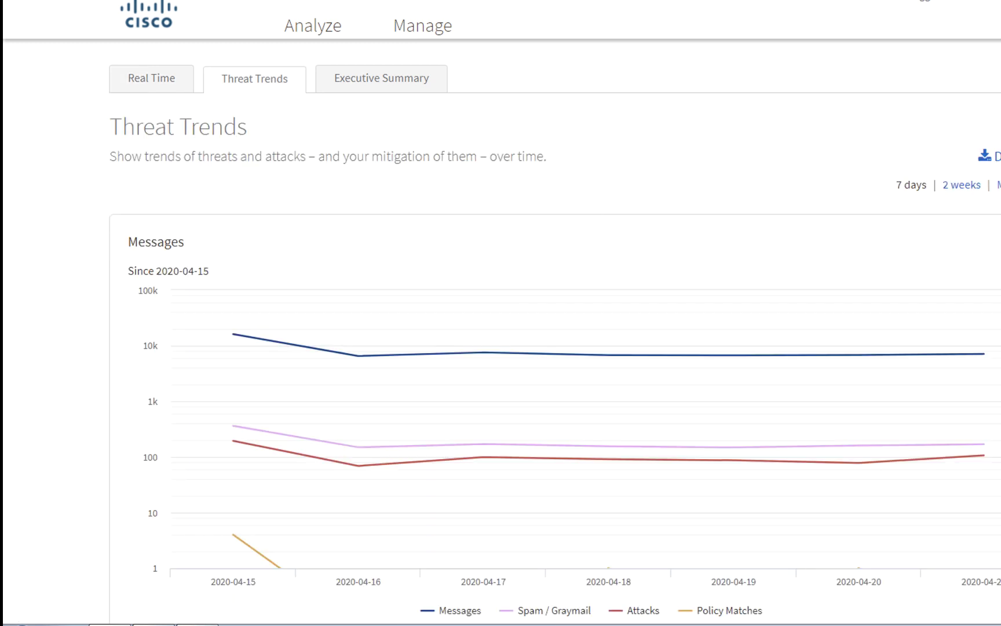
{"action": "scroll", "coordinate": [555, 329], "scroll_direction": "down", "scroll_amount": 2}
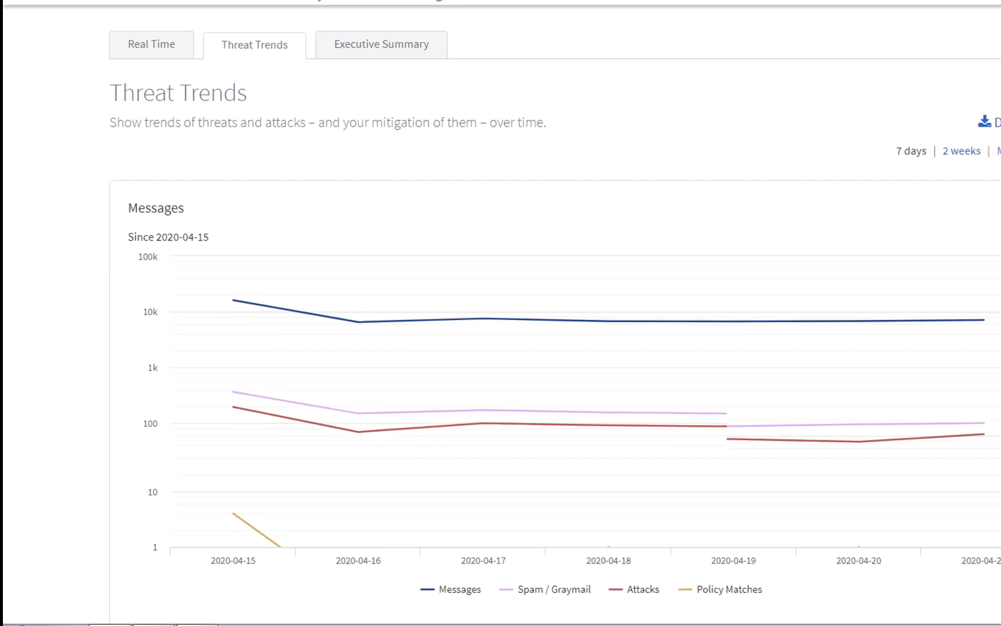
{"action": "scroll", "coordinate": [555, 330], "scroll_direction": "down", "scroll_amount": 2}
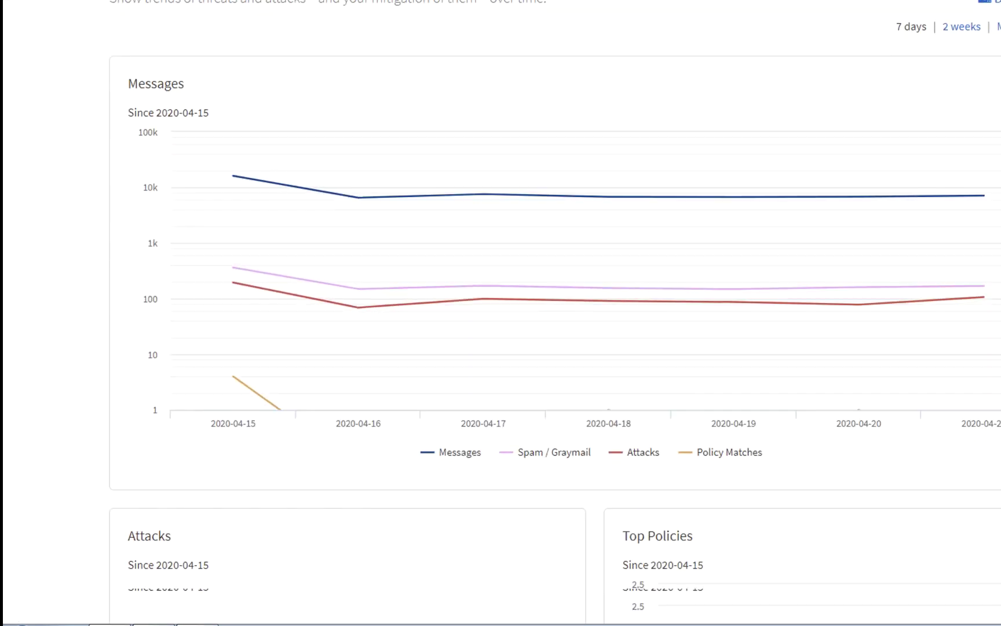
{"action": "scroll", "coordinate": [555, 329], "scroll_direction": "down", "scroll_amount": 2}
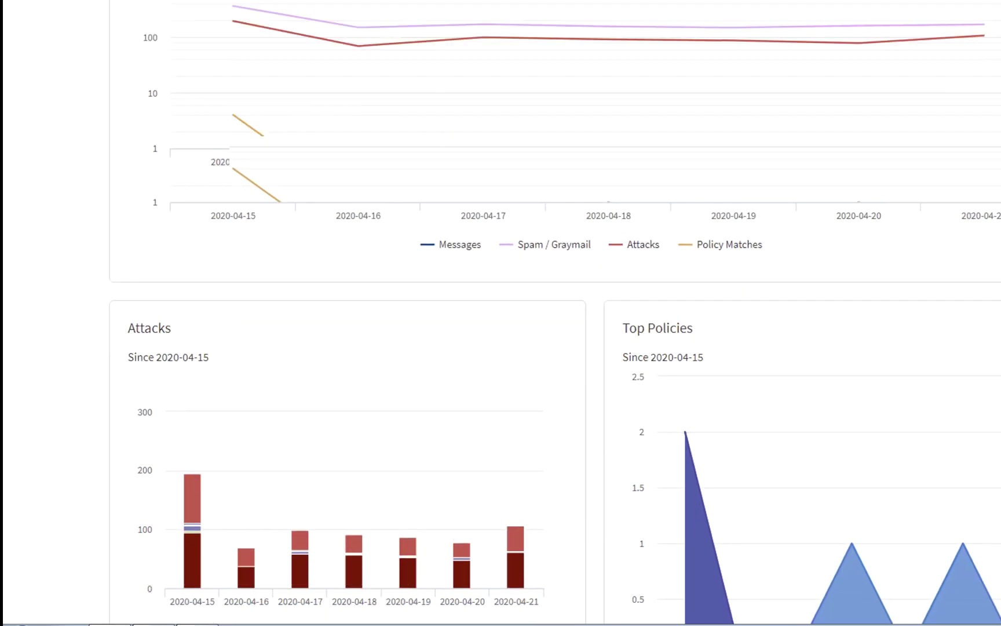
{"action": "scroll", "coordinate": [555, 329], "scroll_direction": "down", "scroll_amount": 2}
{"action": "scroll", "coordinate": [555, 329], "scroll_direction": "down", "scroll_amount": 2}
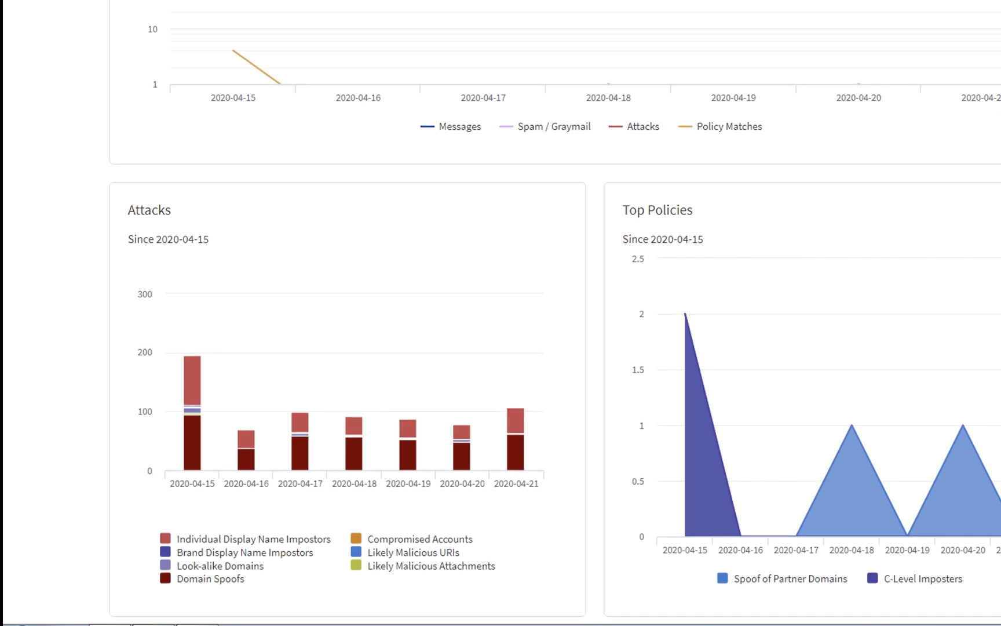